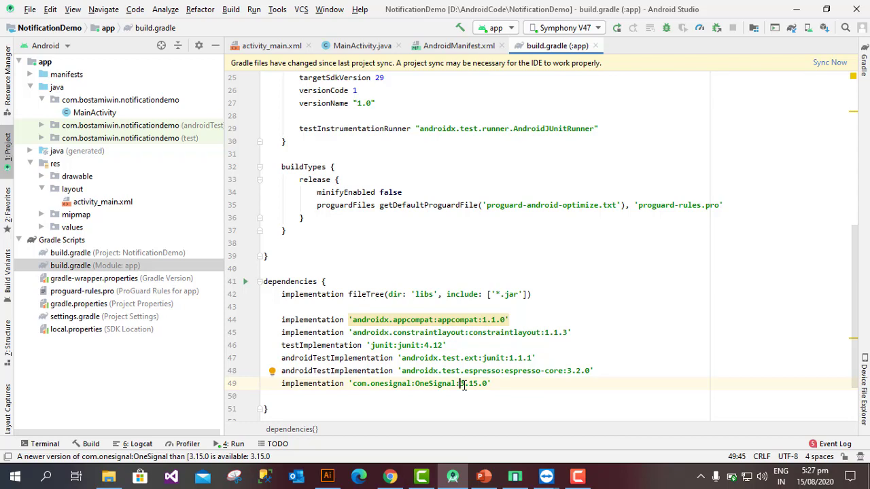
Step: Switch to Chrome and copy the manifestPlaceholders block from section 2.3 of the OneSignal Android SDK Setup page
click(389, 476)
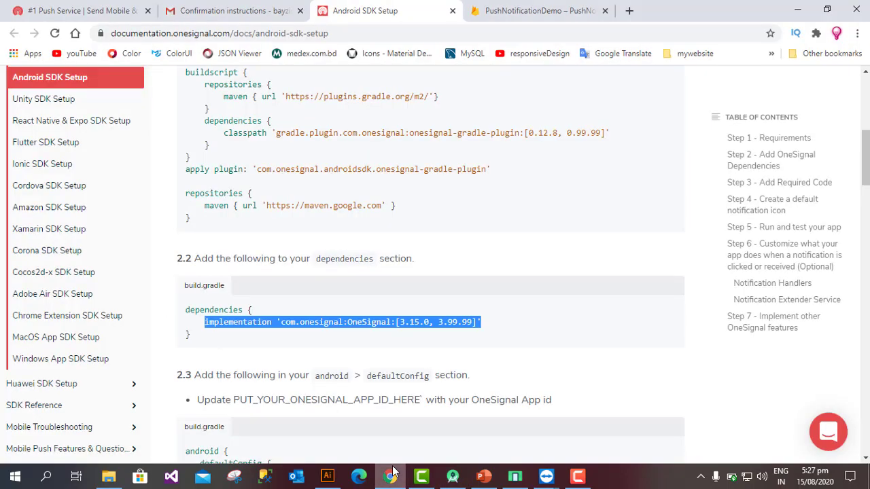
scroll(396, 246, down, 3)
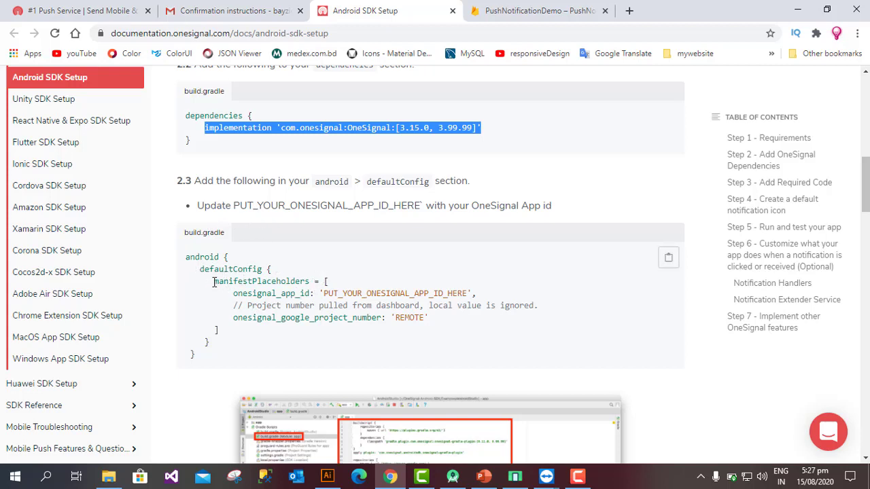
drag(214, 281, 224, 335)
key(ctrl+c)
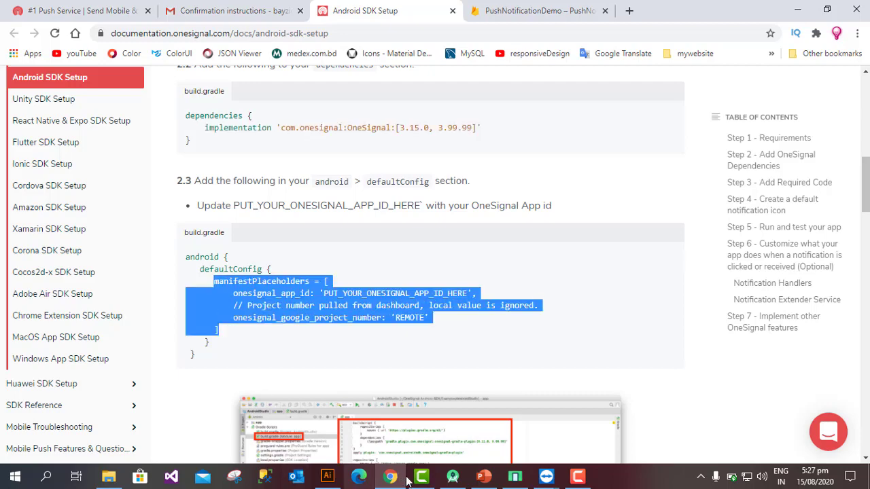
Step: Back in Android Studio, paste the manifestPlaceholders block at the start of defaultConfig in the app-level build.gradle
click(461, 479)
scroll(395, 239, up, 6)
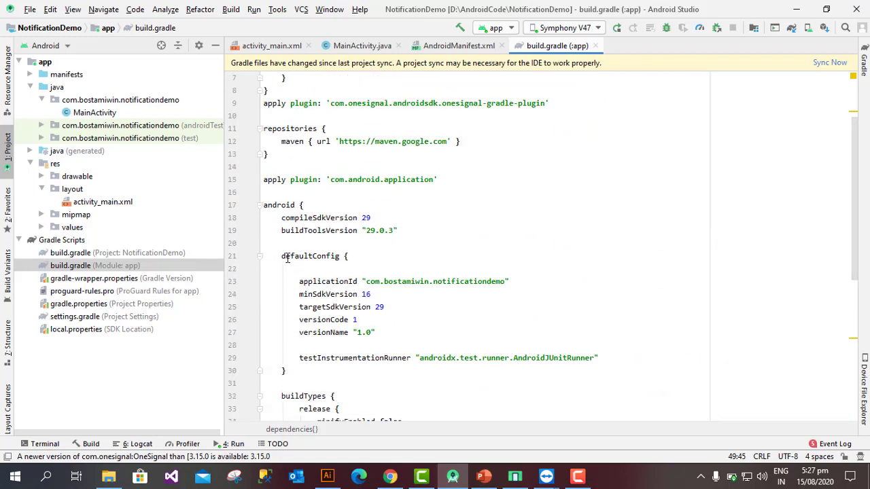
click(361, 255)
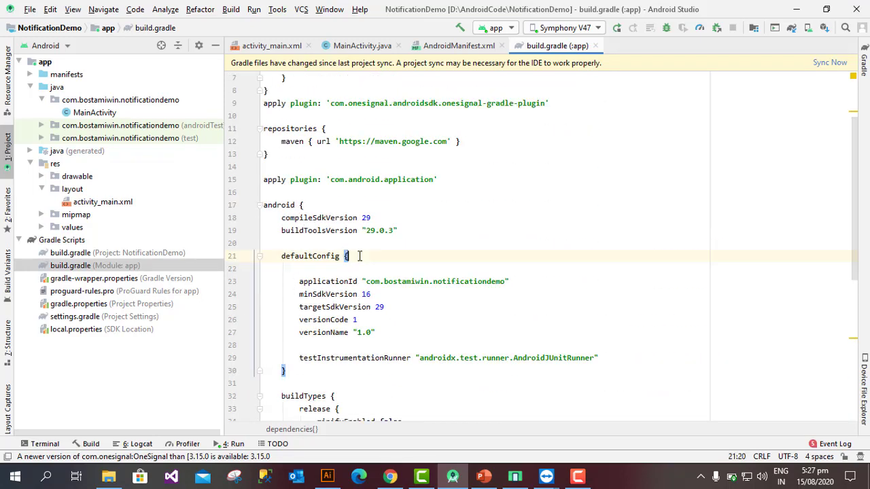
key(Return)
key(Return)
key(ctrl+v)
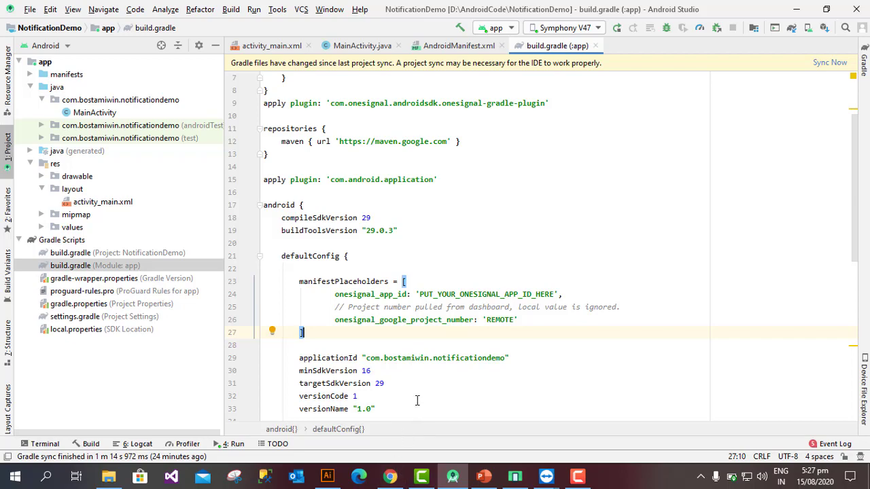
Step: Return to the OneSignal website in Chrome and open its sign-up page
click(390, 476)
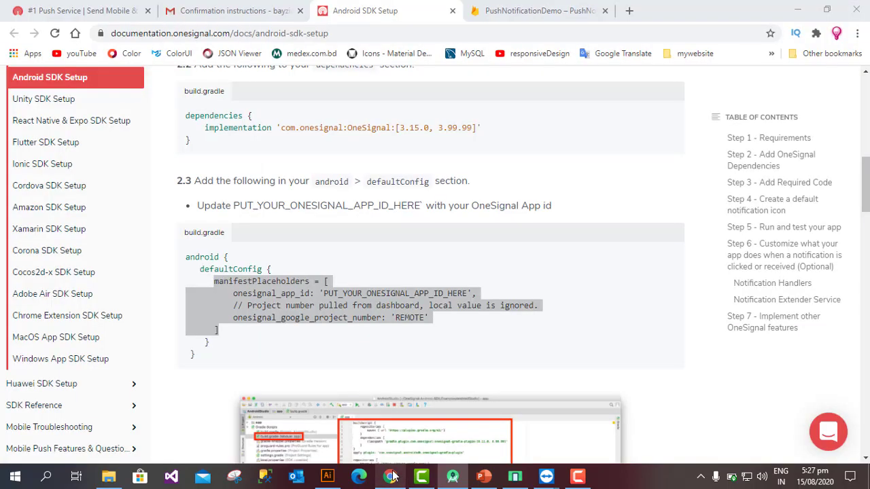
click(95, 13)
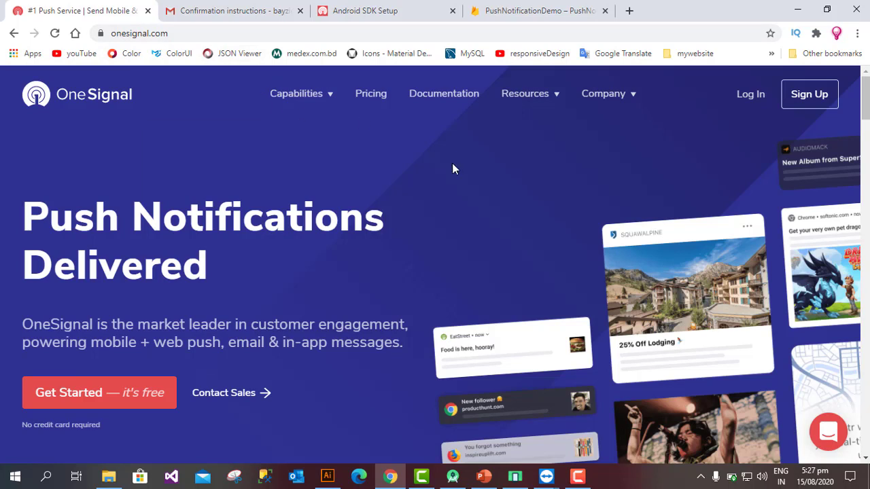
click(794, 101)
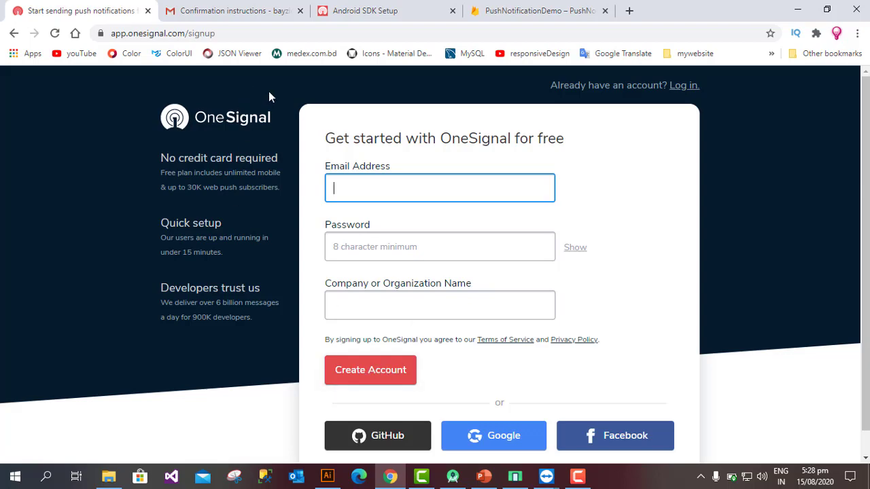
Step: Look over the OneSignal account confirmation e-mail in Gmail and the account options on the sign-up form
click(224, 12)
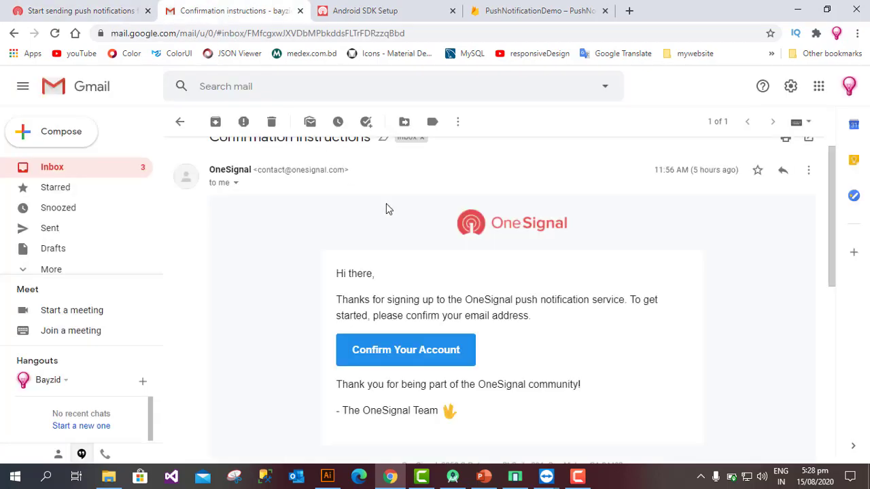
scroll(386, 208, up, 1)
scroll(386, 208, down, 1)
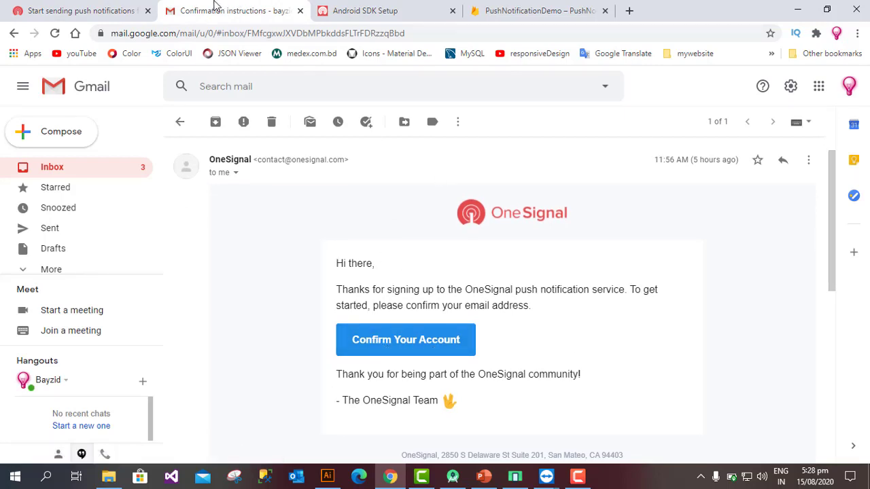
click(96, 9)
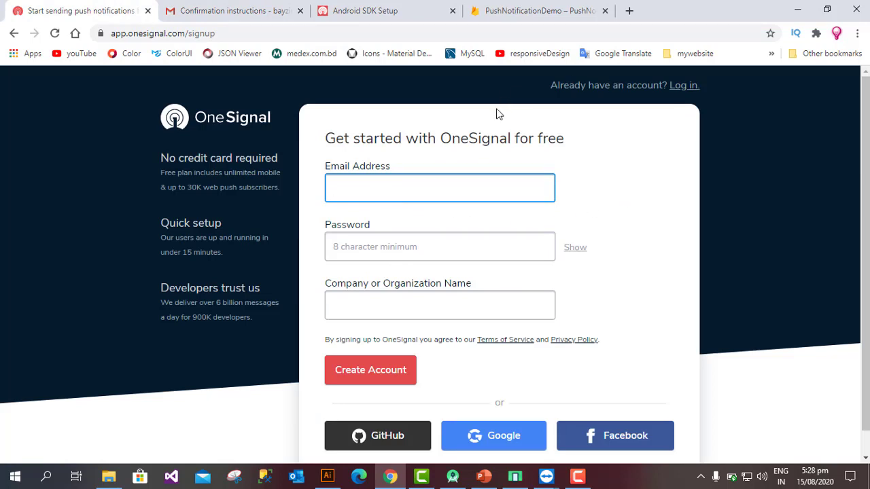
scroll(632, 294, down, 1)
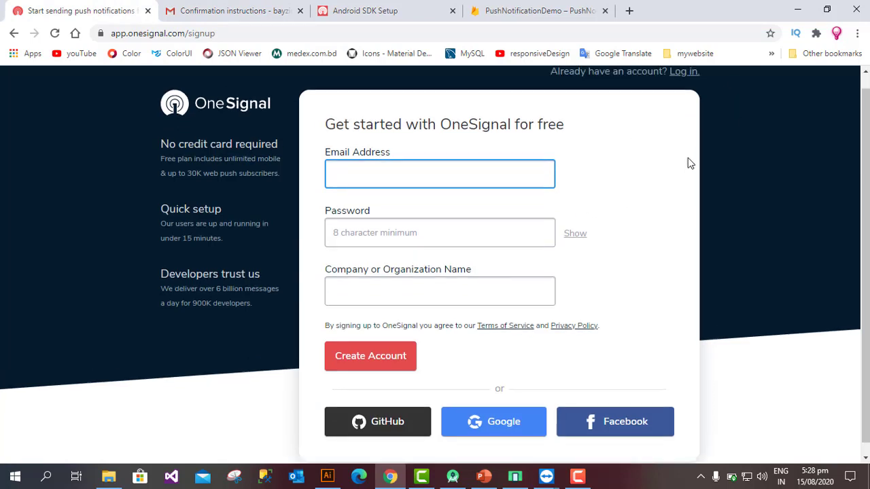
scroll(689, 163, up, 1)
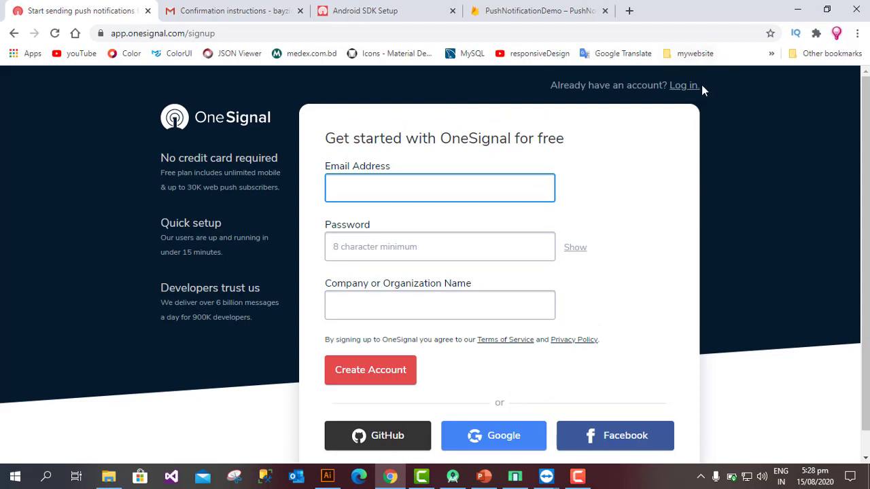
Step: Log in to the existing OneSignal account with the account e-mail and password
click(683, 86)
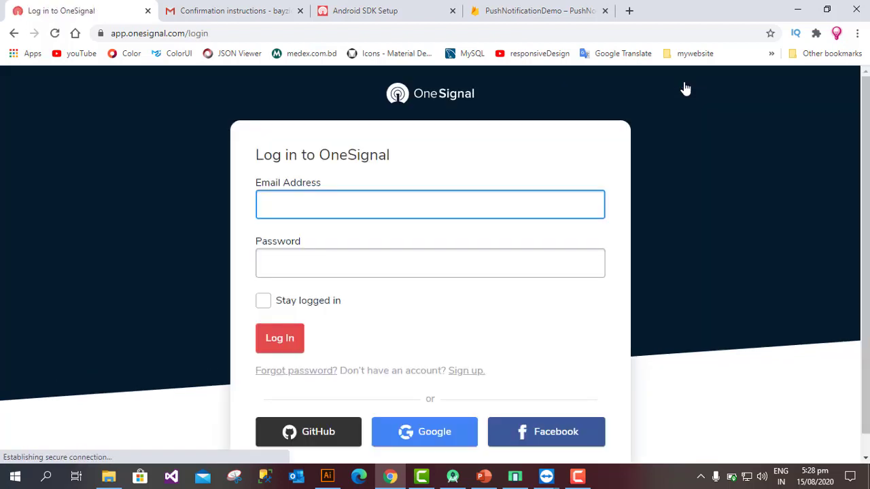
click(334, 209)
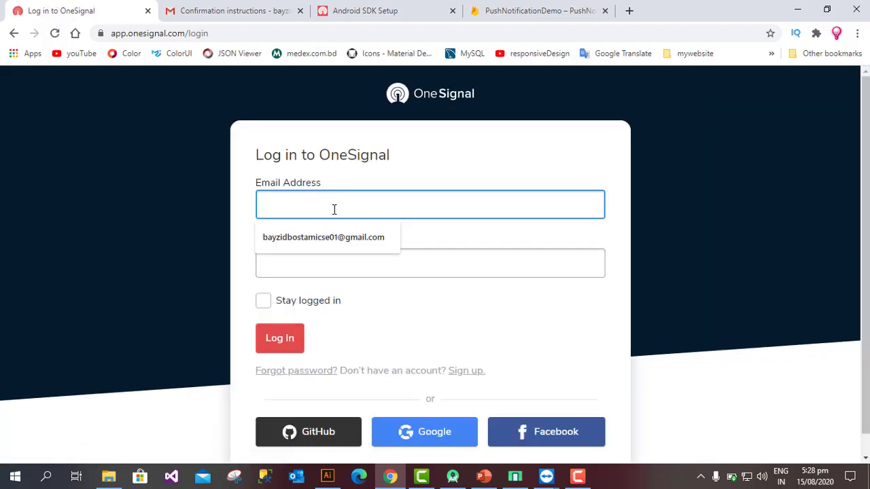
click(330, 238)
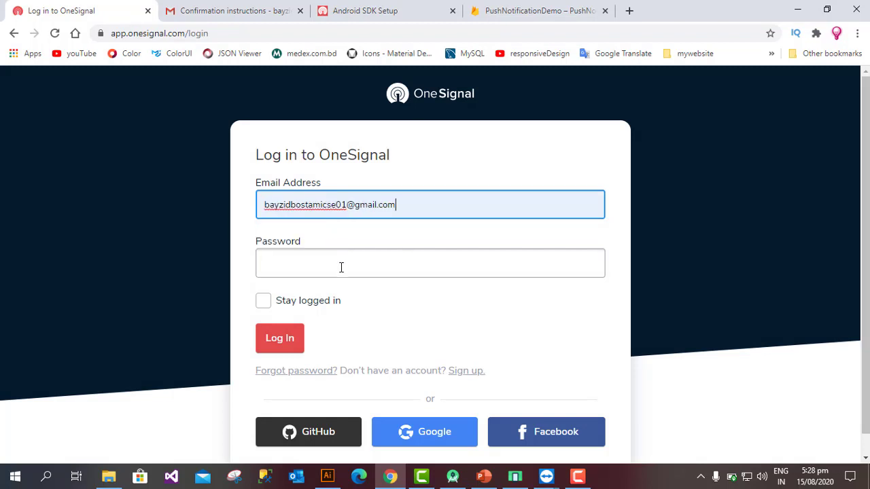
click(341, 267)
text(••••••••••••••)
key(Return)
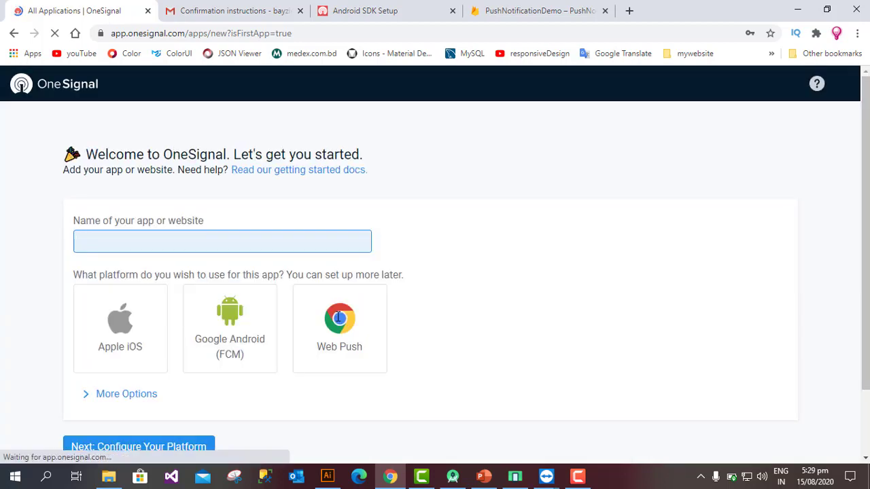
scroll(471, 278, down, 2)
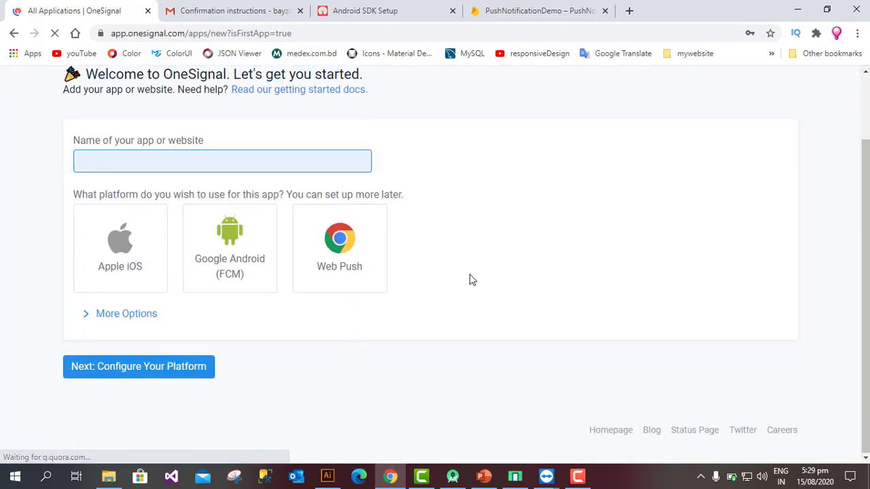
scroll(470, 279, up, 2)
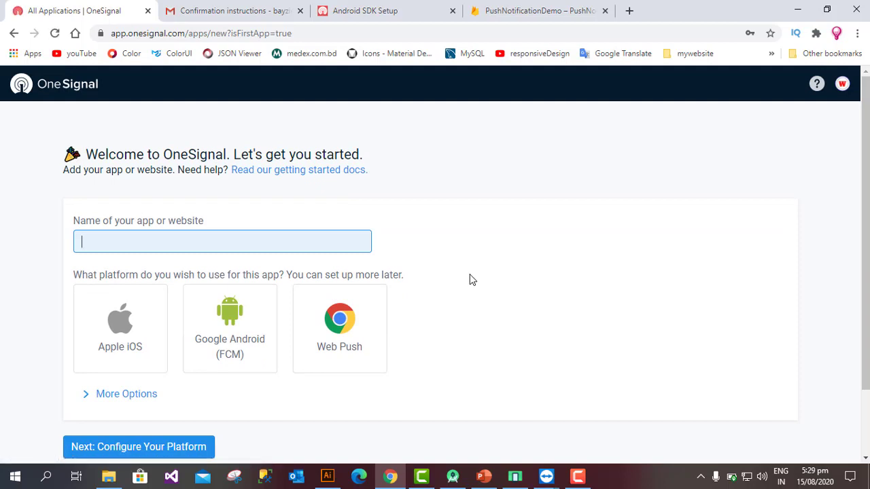
scroll(470, 278, down, 2)
scroll(470, 278, up, 2)
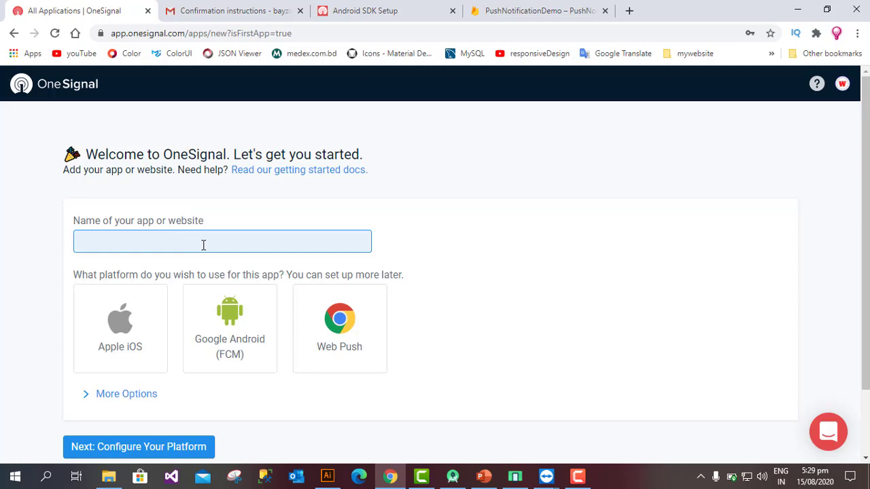
Step: Create a OneSignal app named PushNotificationDemo for Google Android (FCM) and continue to its platform configuration
text(PushNotificationDemo)
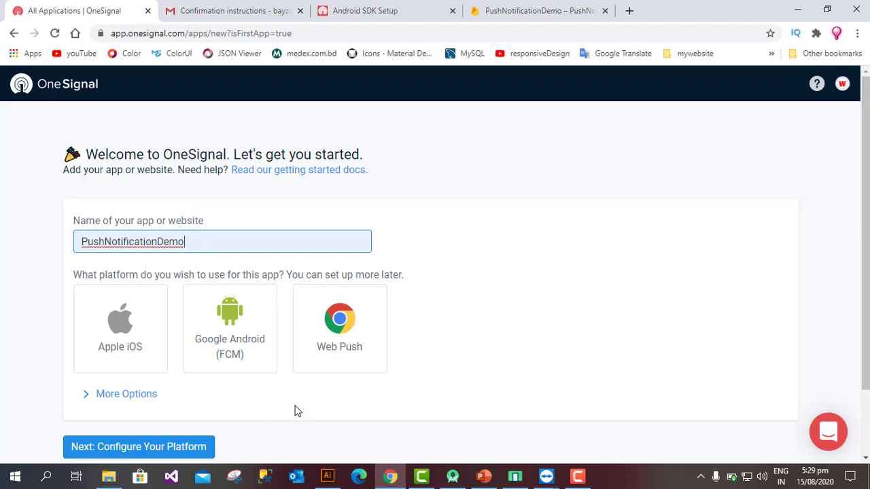
scroll(297, 411, down, 1)
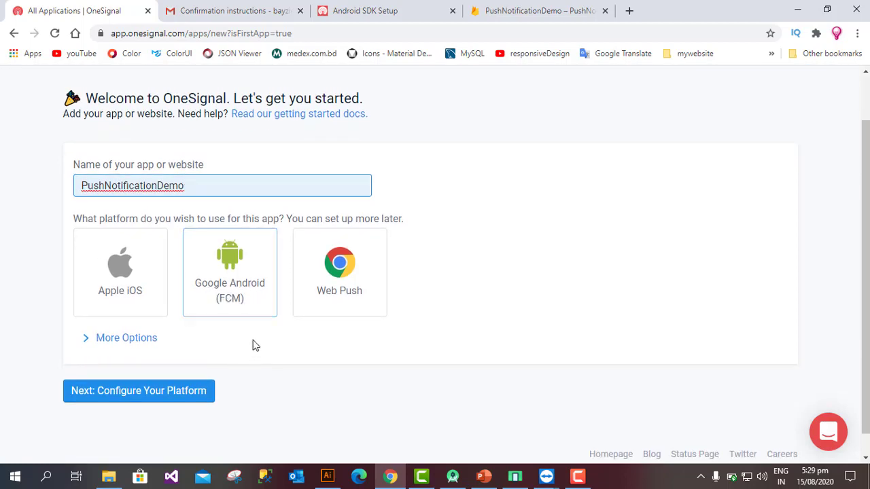
click(231, 275)
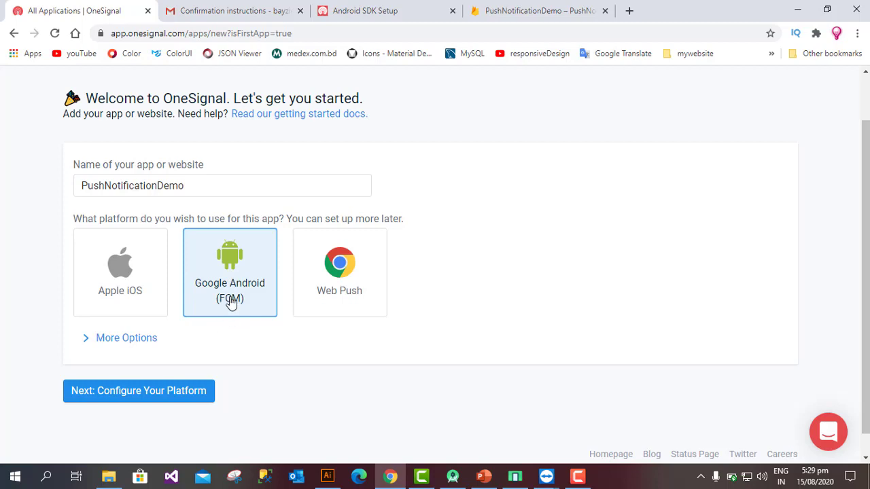
click(114, 397)
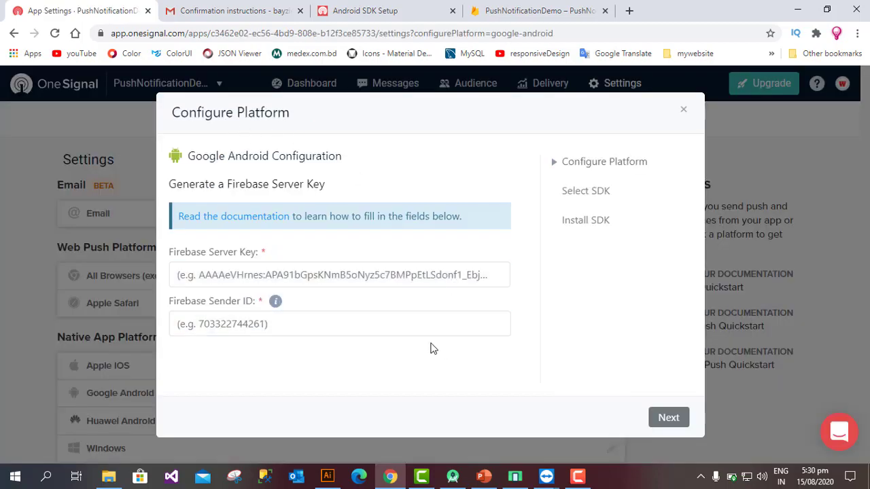
click(274, 318)
click(211, 268)
click(212, 268)
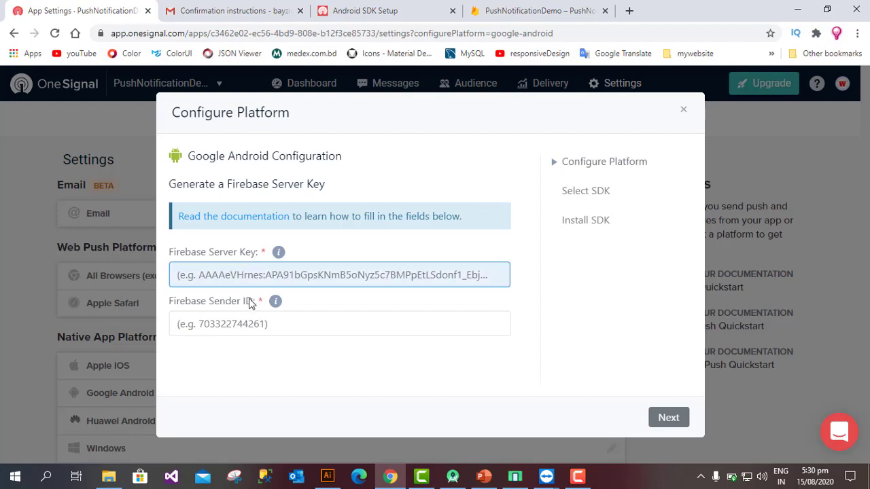
click(197, 314)
click(261, 360)
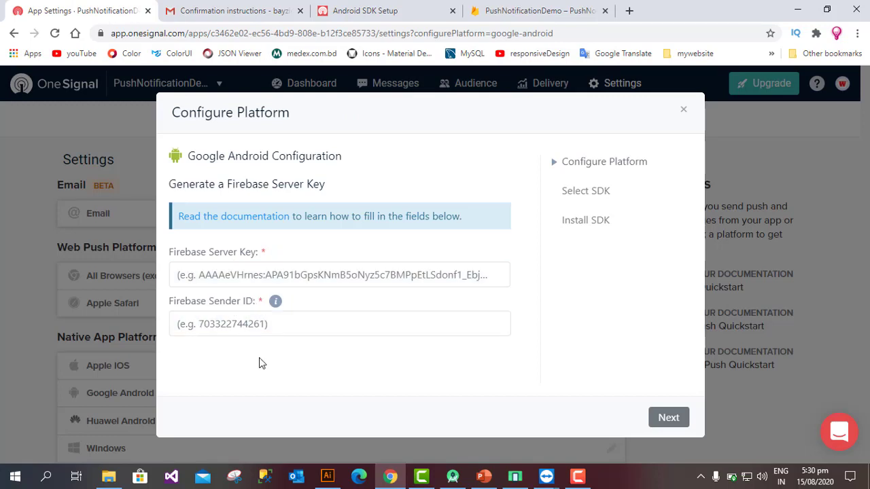
Step: Copy the server key from the Cloud Messaging settings of the PushNotificationDemo project in the Firebase console
click(508, 13)
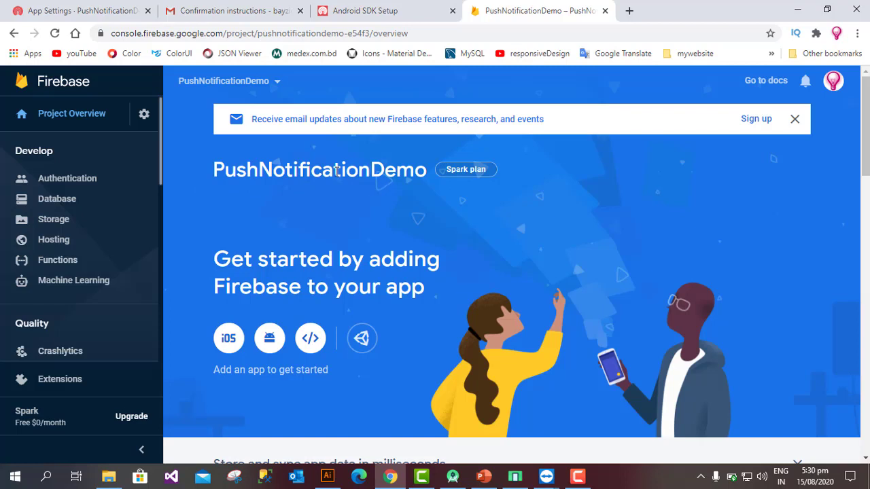
click(144, 113)
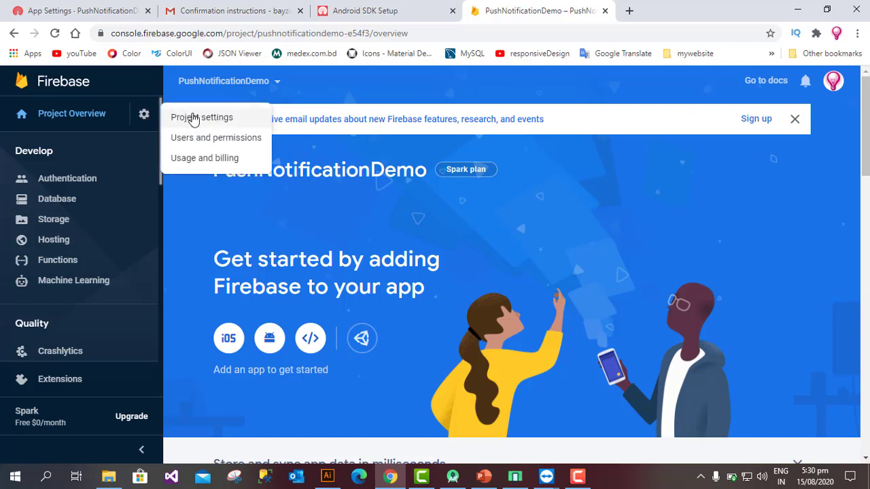
click(193, 119)
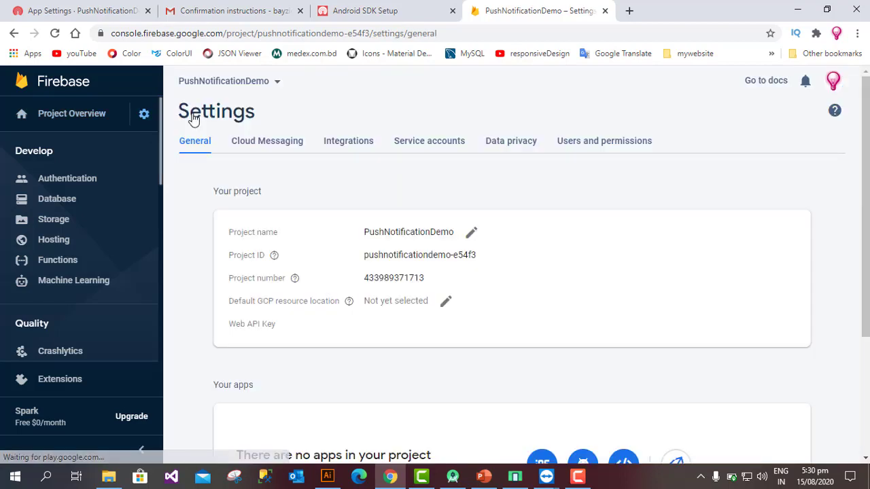
click(264, 144)
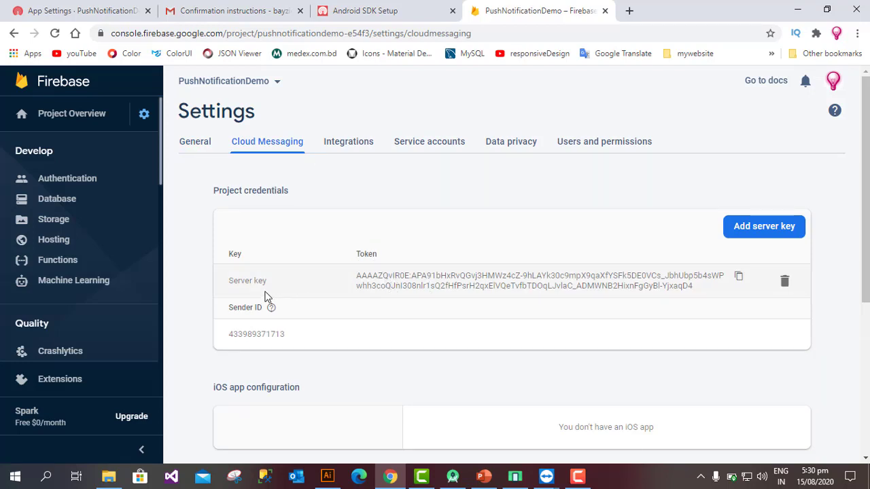
click(738, 280)
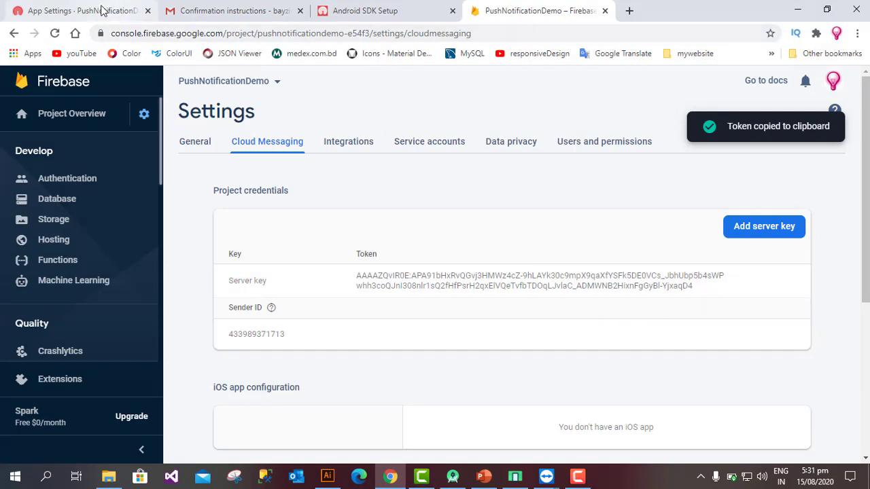
Step: Paste the copied Firebase server key into the Firebase Server Key field of OneSignal's Google Android configuration
click(102, 11)
click(224, 274)
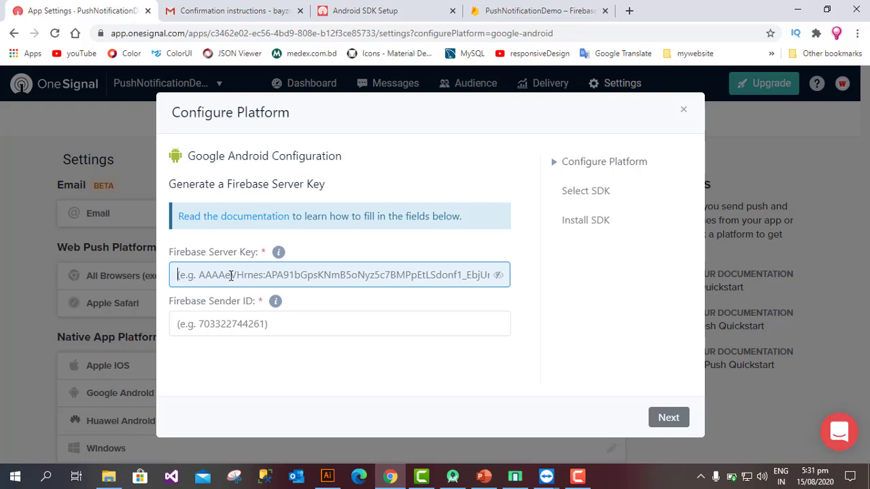
key(ctrl+v)
Step: Copy the sender ID from the Firebase Cloud Messaging settings and paste it as the Firebase Sender ID in OneSignal
click(211, 320)
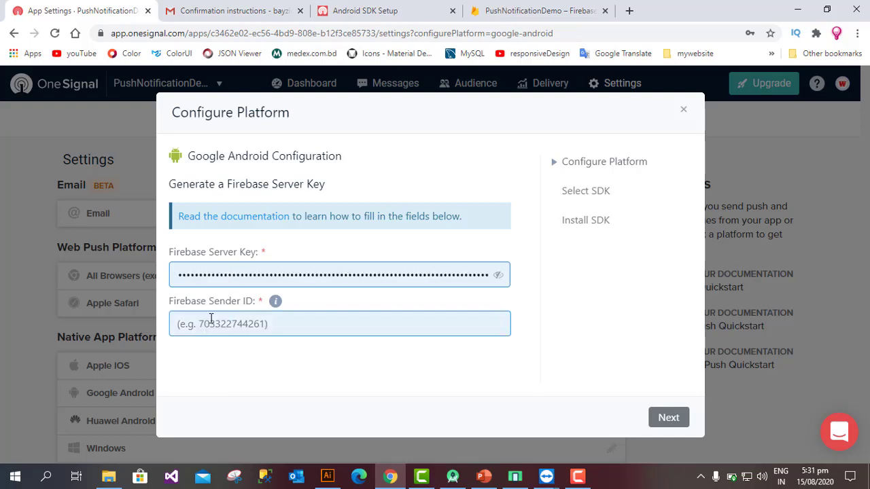
click(256, 323)
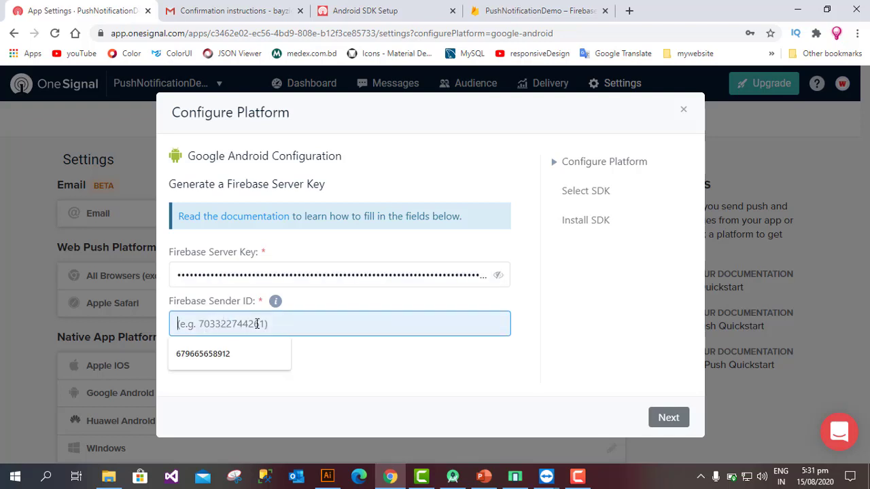
click(503, 11)
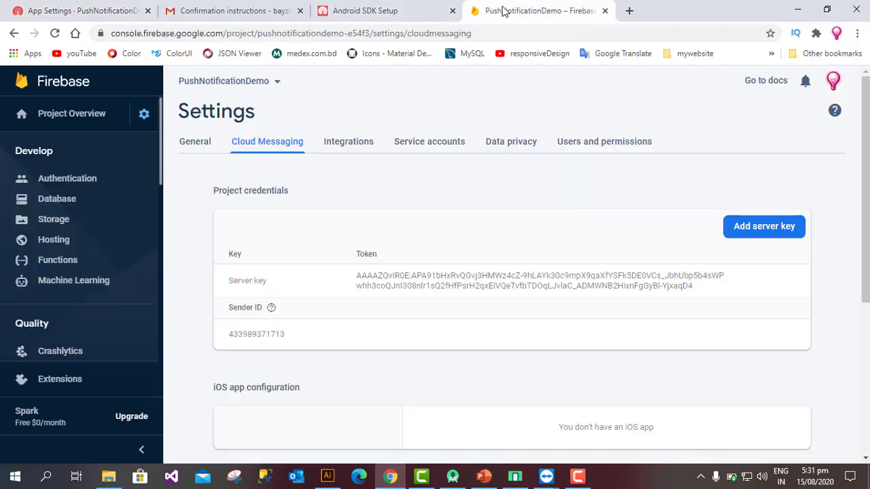
mouse_move(264, 333)
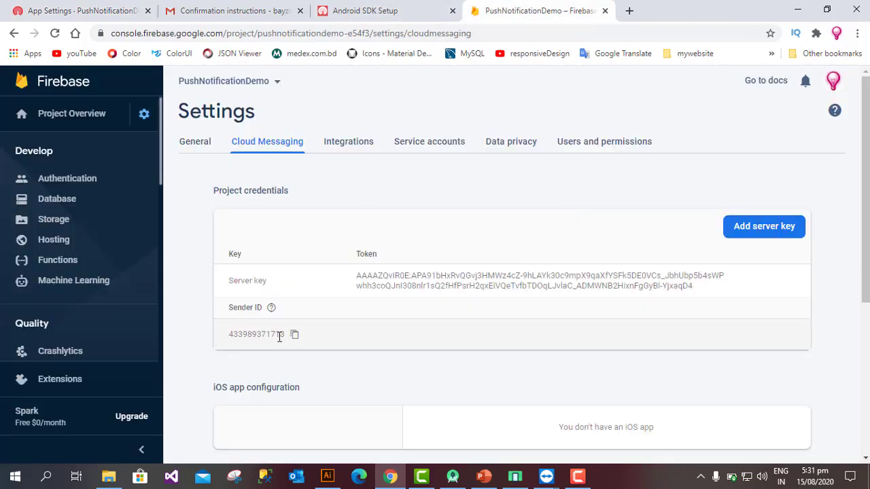
click(295, 335)
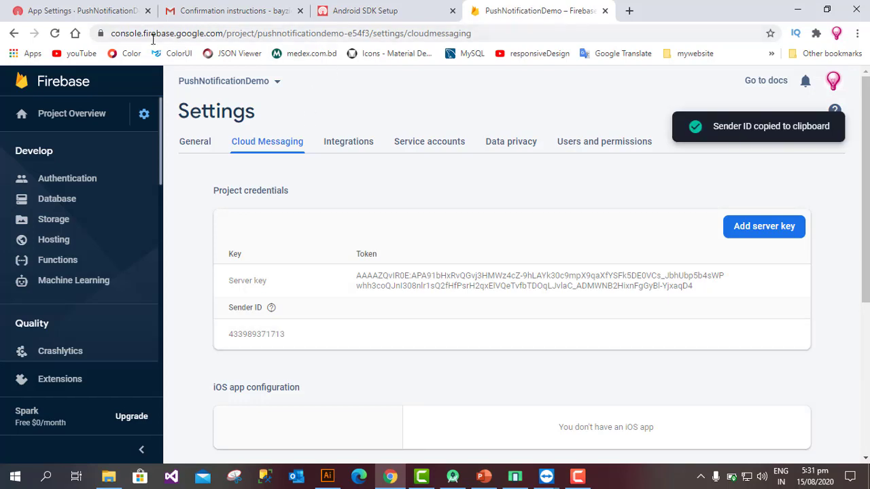
click(80, 11)
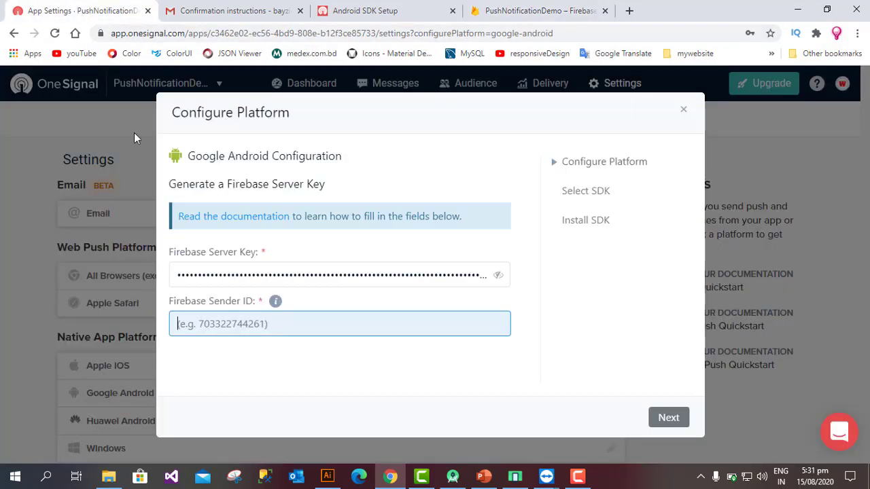
click(238, 324)
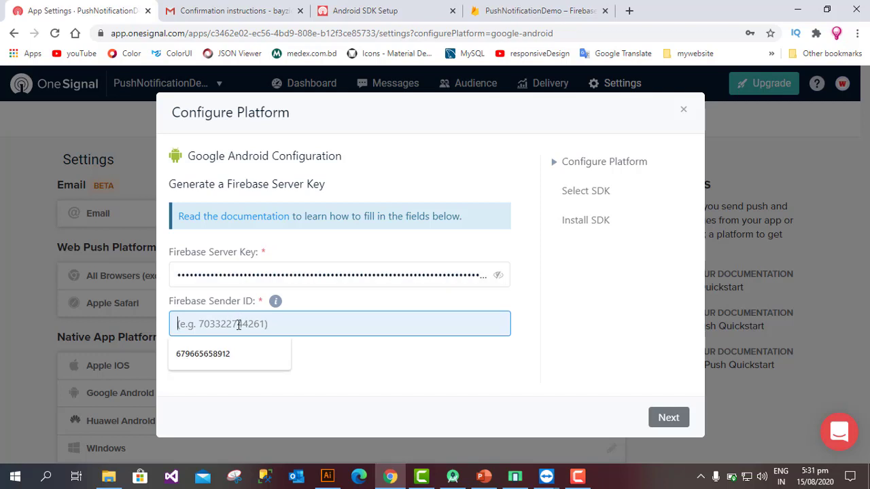
key(ctrl+v)
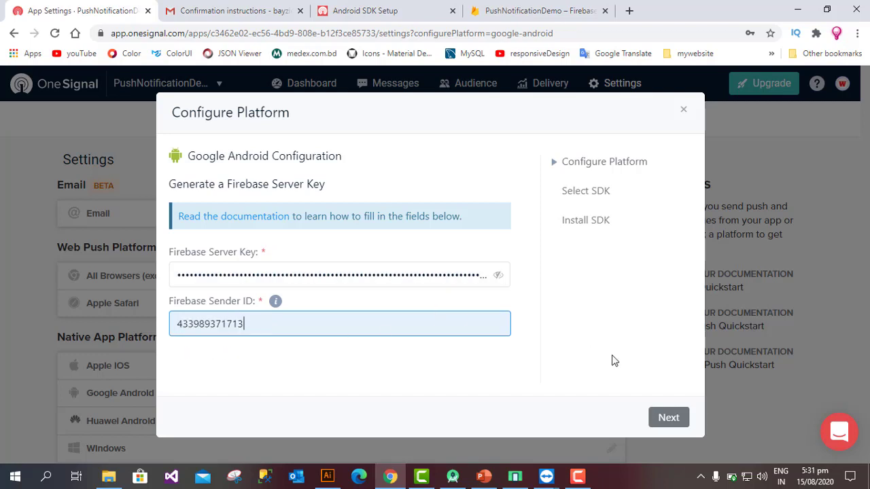
Step: Submit the Firebase credentials and choose Native Android as the target SDK, continuing to the SDK installation page
click(668, 420)
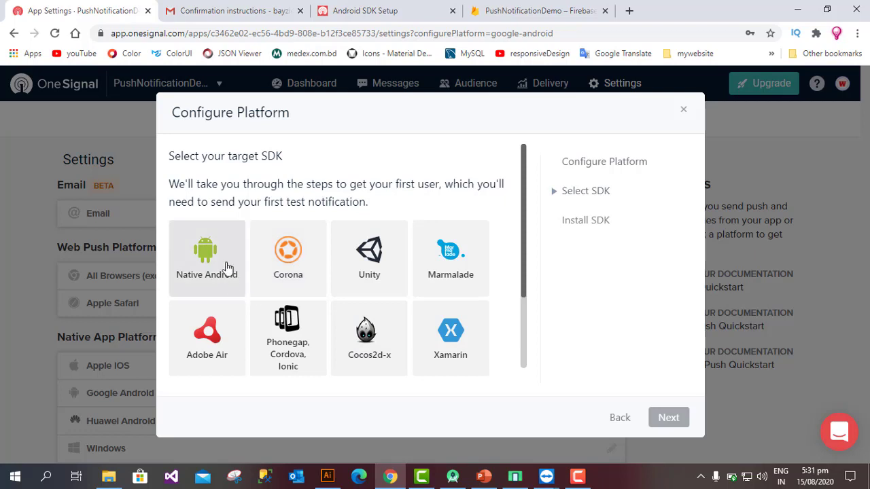
click(204, 270)
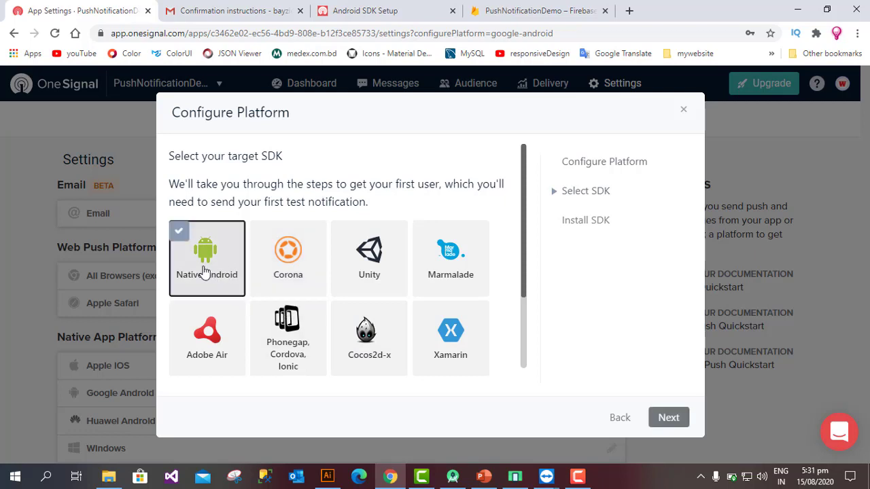
click(670, 420)
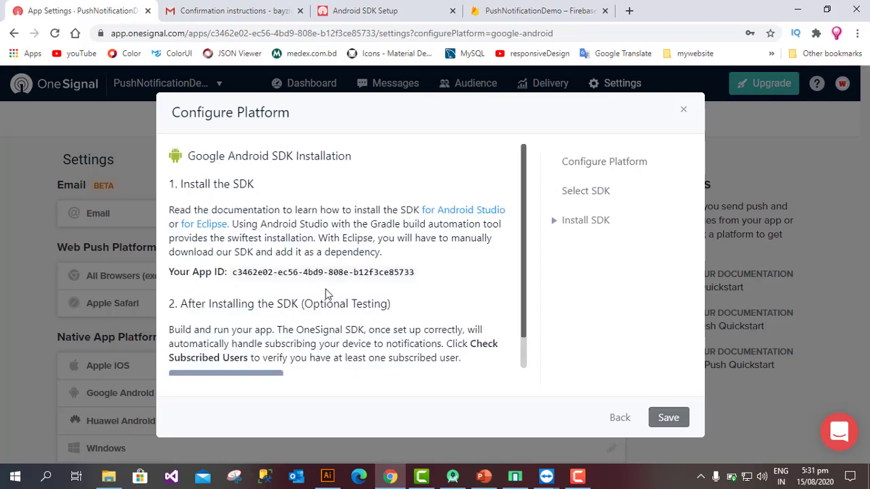
Step: Copy the OneSignal App ID and paste it over PUT_YOUR_ONESIGNAL_APP_ID_HERE in the app module's build.gradle in Android Studio
drag(415, 274, 233, 272)
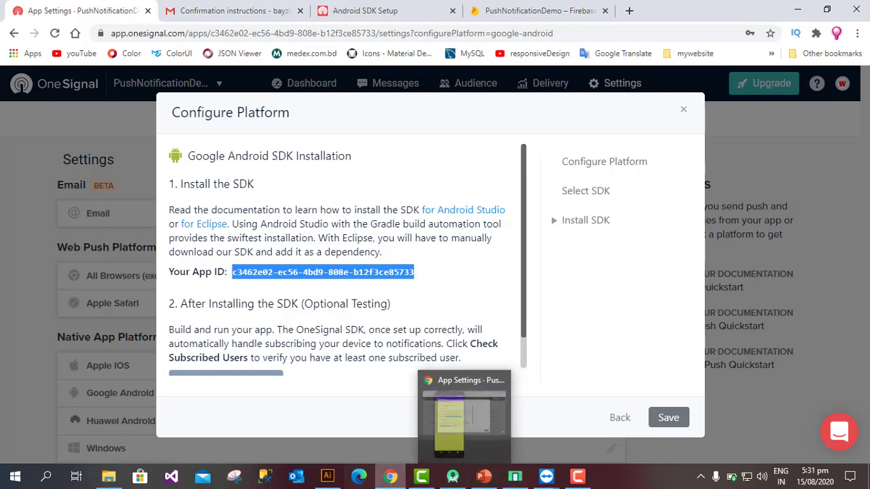
mouse_move(421, 477)
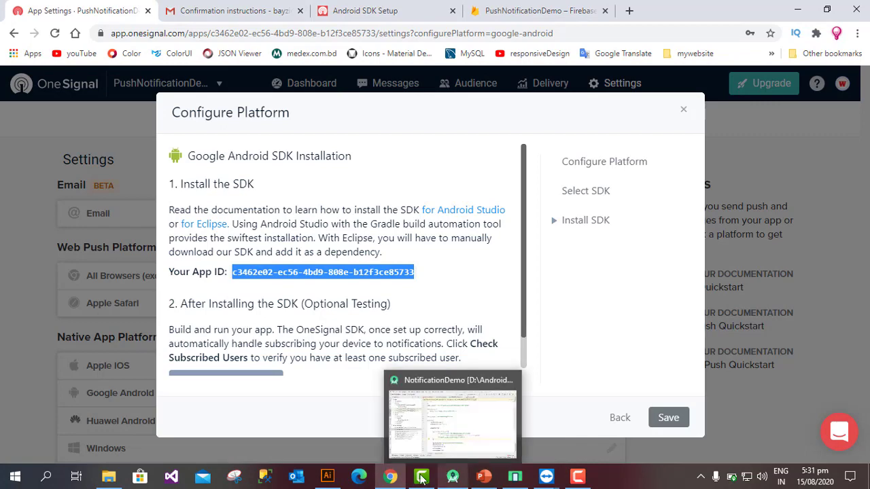
click(452, 477)
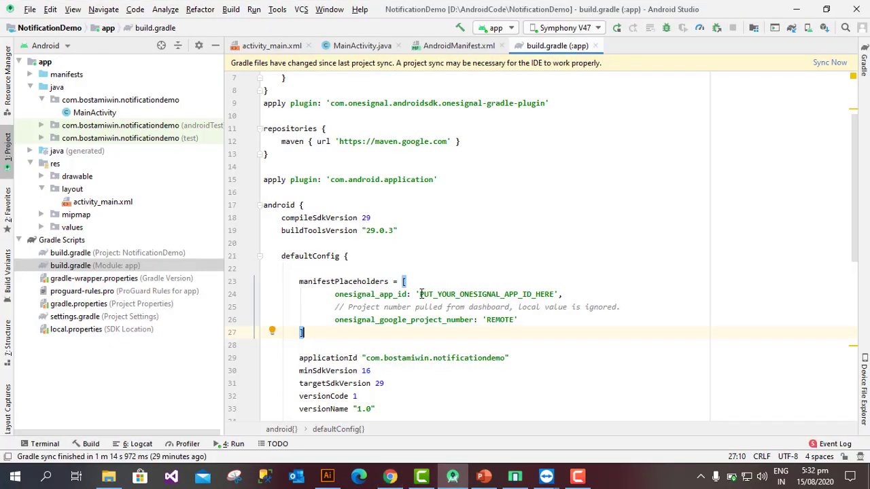
drag(420, 294, 555, 288)
key(ctrl+v)
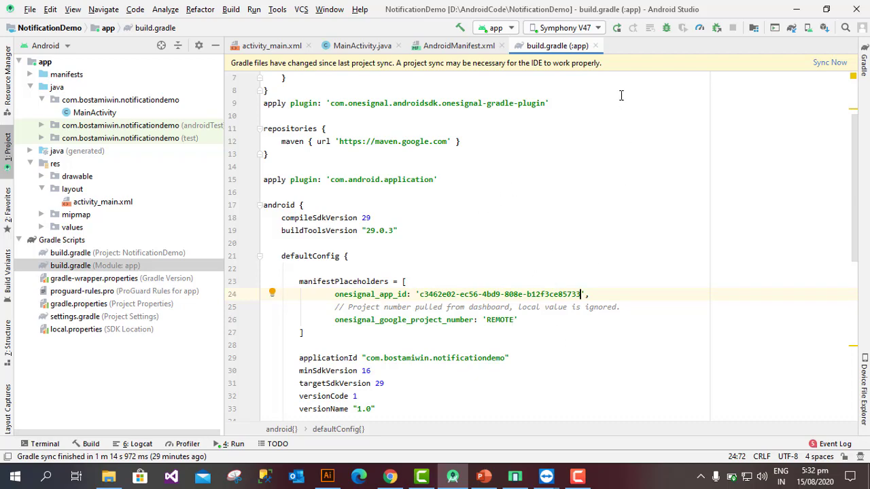
Step: Review the build.gradle entries and sync the project with the changed Gradle files
scroll(706, 121, up, 2)
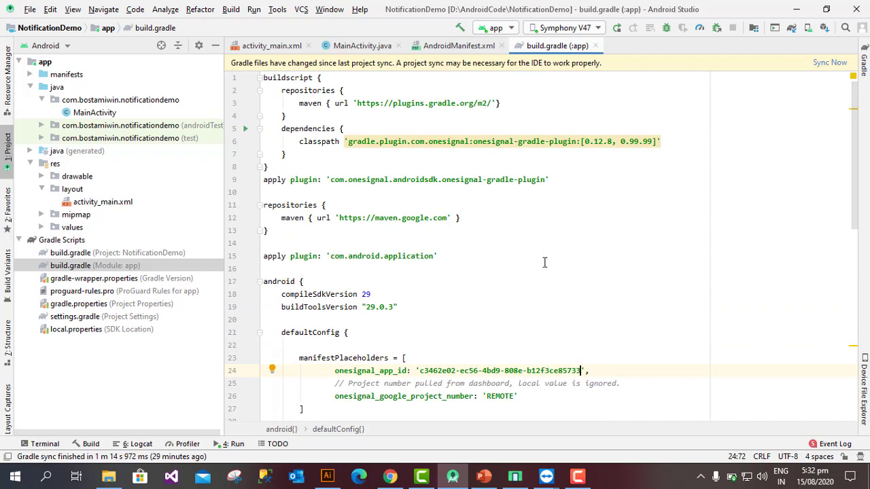
scroll(544, 262, down, 4)
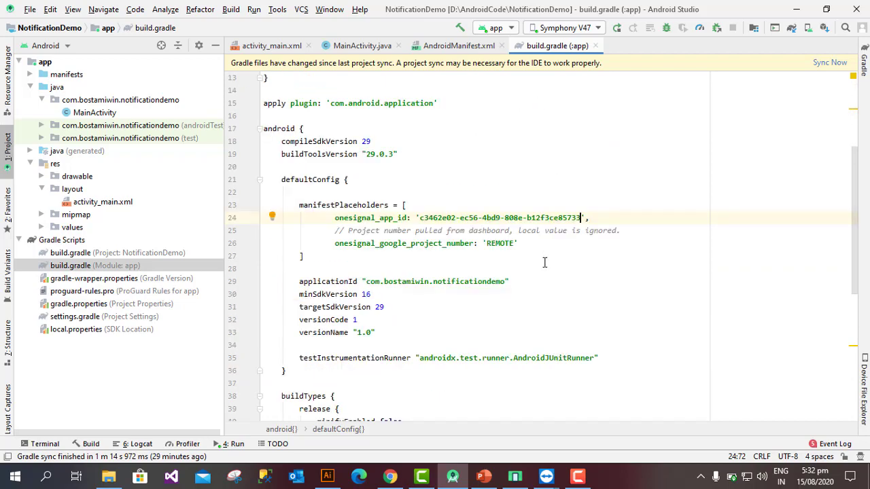
click(823, 66)
Step: Save the Google Android platform configuration in OneSignal and leave the platform setup
key(alt+Tab)
click(502, 325)
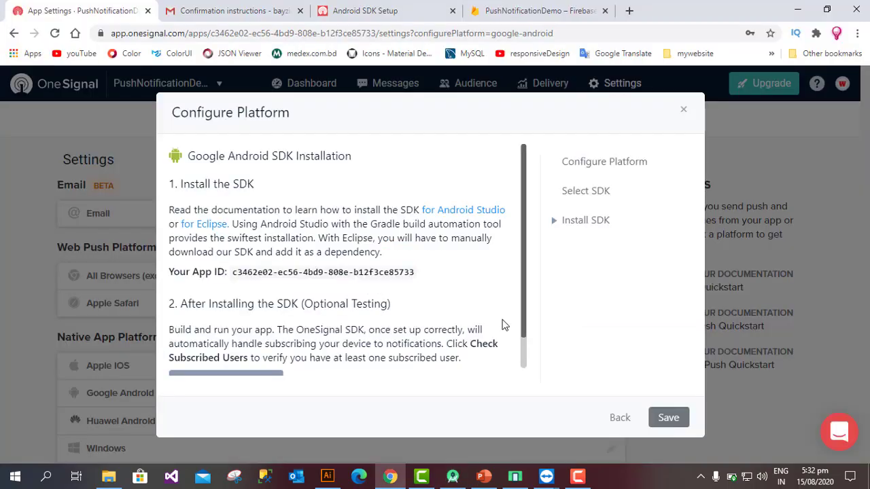
click(670, 418)
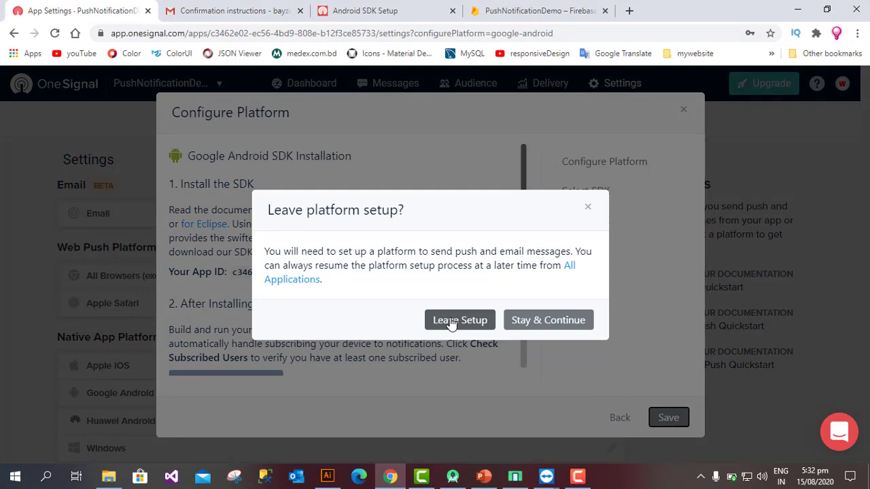
click(450, 322)
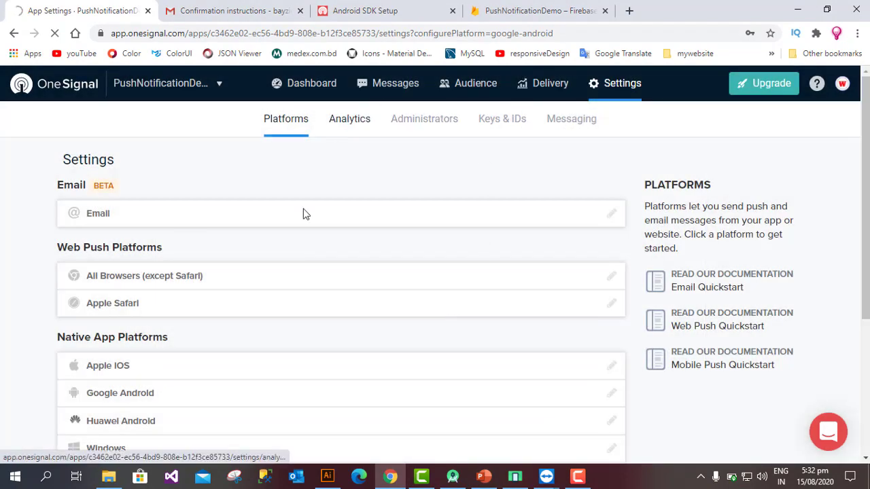
scroll(356, 235, down, 2)
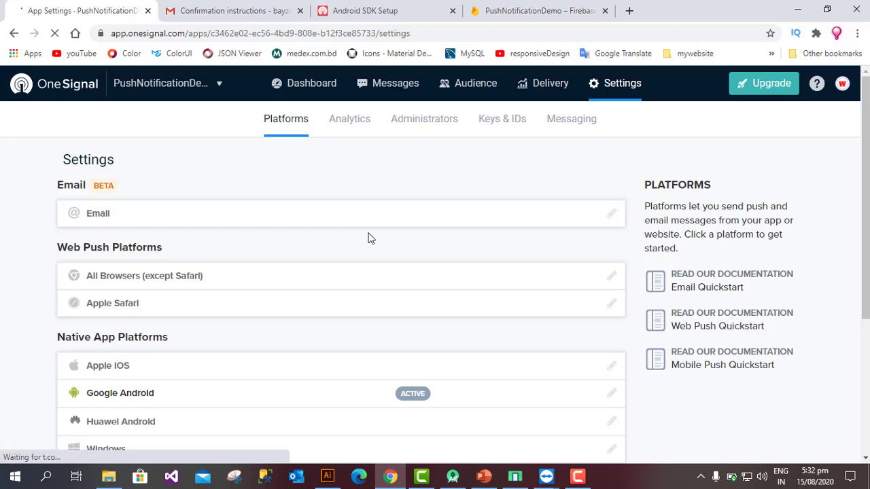
Step: Return to Android Studio and close the build.gradle (:app) and AndroidManifest.xml files
click(450, 478)
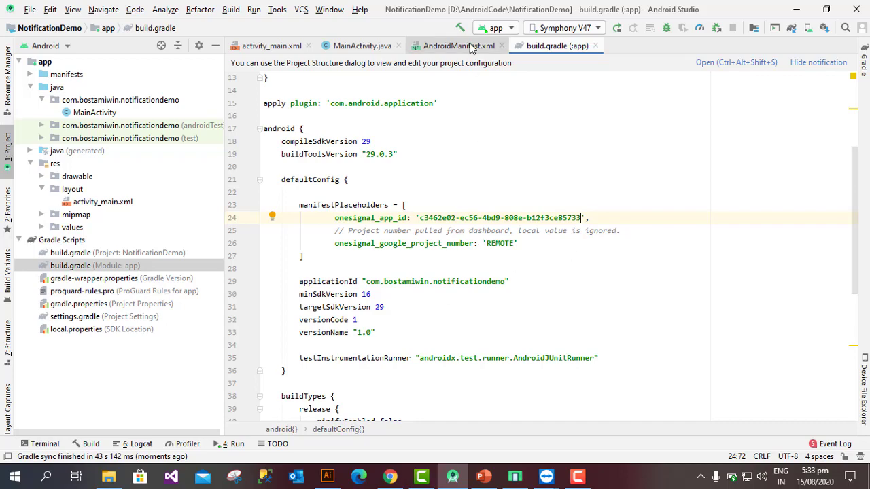
click(596, 46)
click(505, 46)
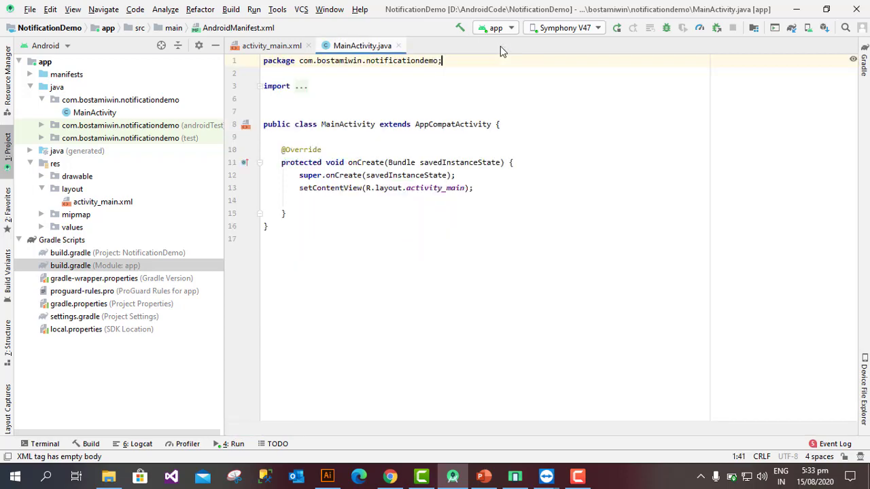
Step: Copy the OneSignal logging and initialization Java code from Step 3 of the Android SDK Setup documentation
click(390, 477)
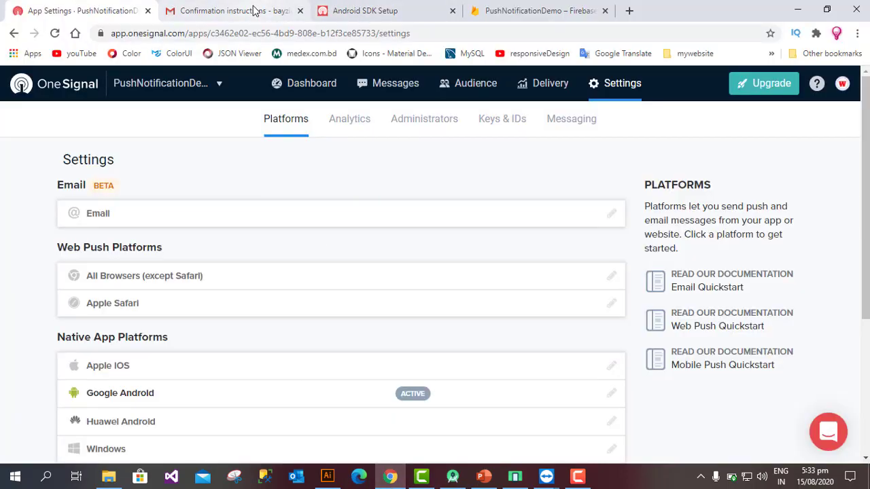
click(351, 11)
scroll(392, 269, down, 1)
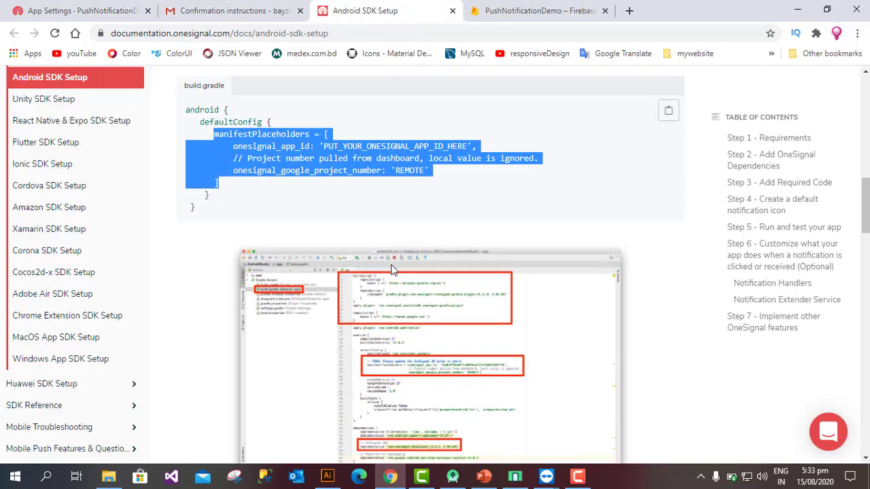
scroll(392, 270, down, 3)
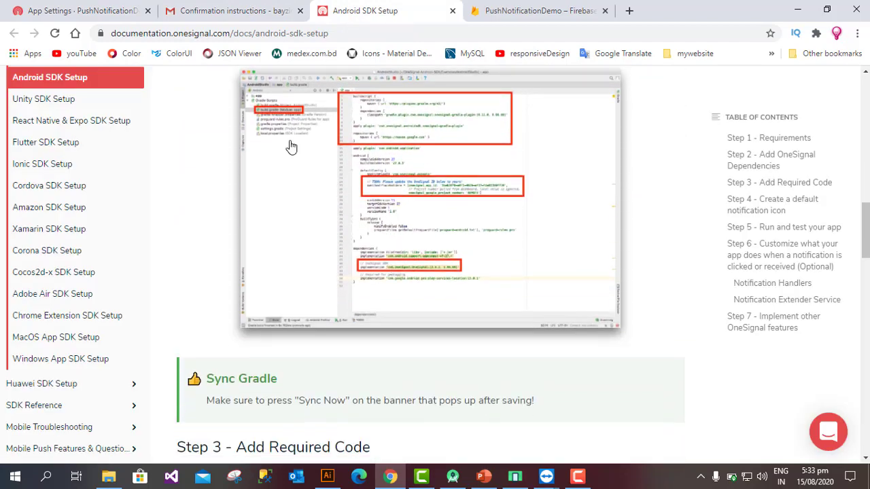
scroll(418, 246, down, 3)
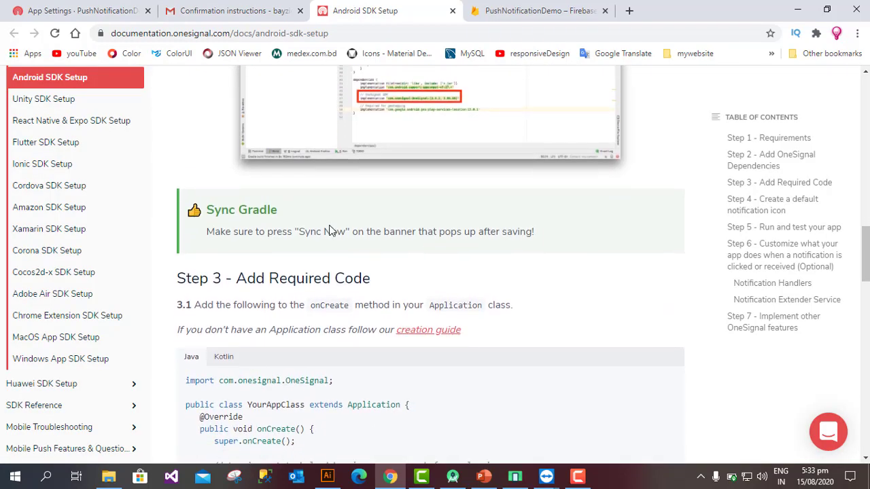
scroll(380, 249, down, 2)
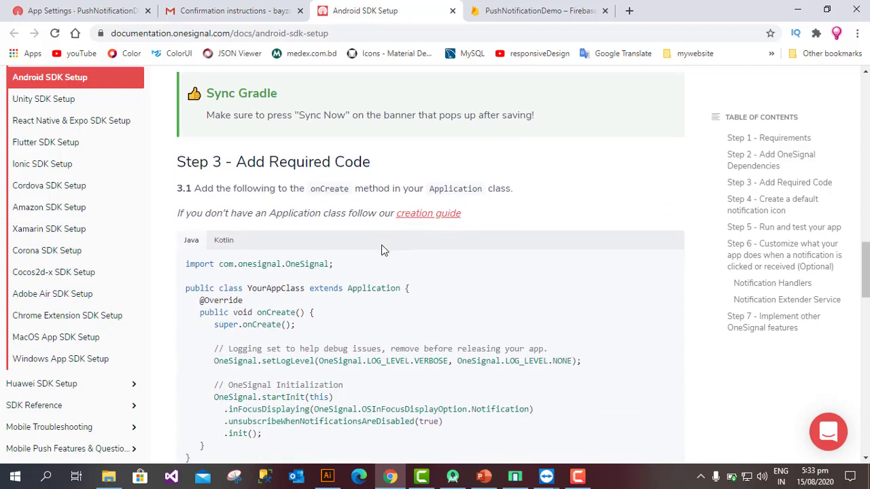
scroll(382, 250, down, 1)
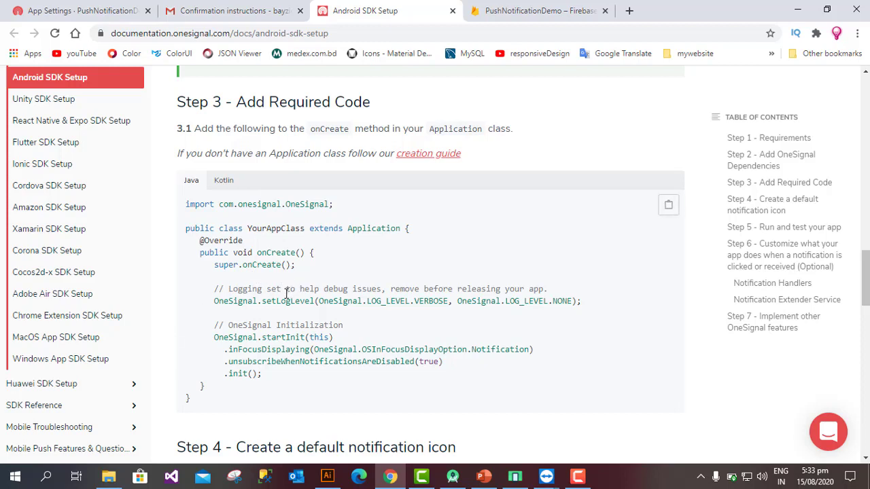
drag(212, 288, 265, 380)
key(ctrl+c)
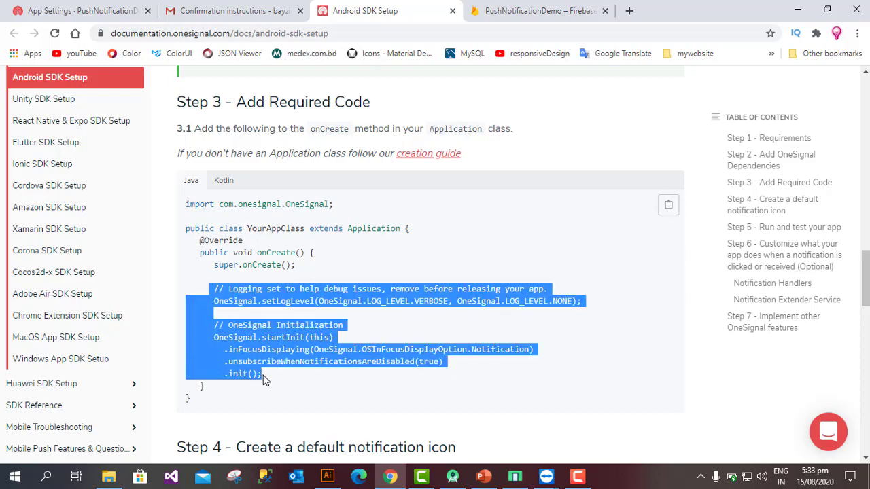
Step: Paste the OneSignal initialization code below setContentView in the onCreate method of MainActivity.java in Android Studio
click(452, 476)
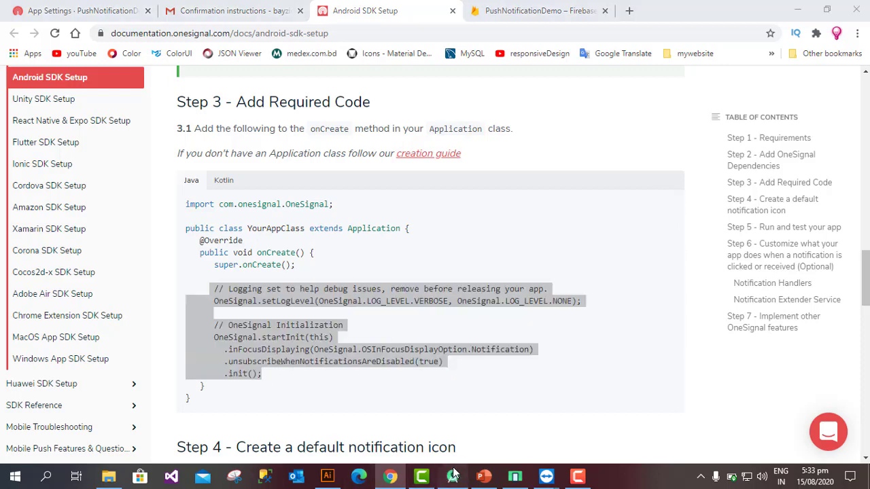
click(497, 191)
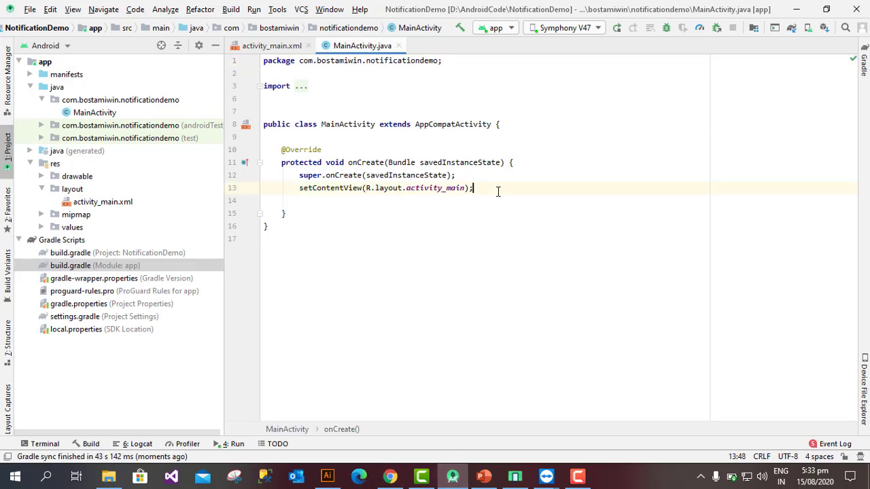
key(Return)
key(Return)
key(ctrl+v)
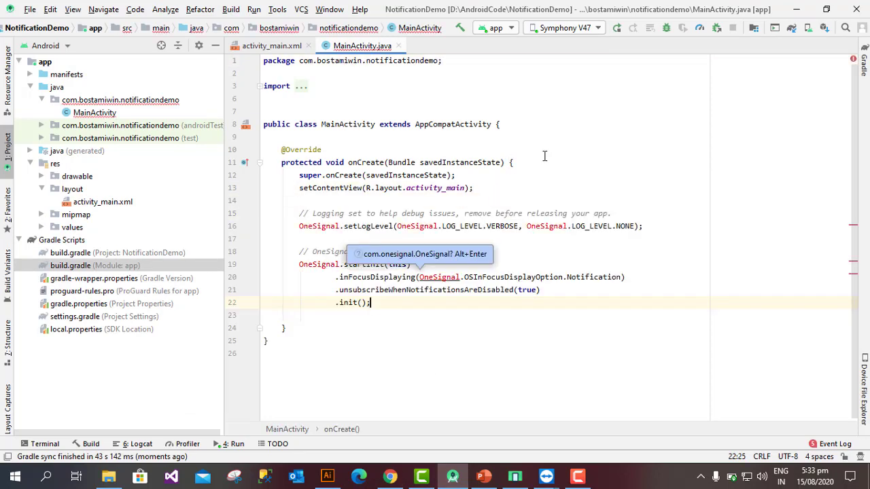
Step: Import the OneSignal class into MainActivity and run the app on the Symphony V47 device
mouse_move(449, 281)
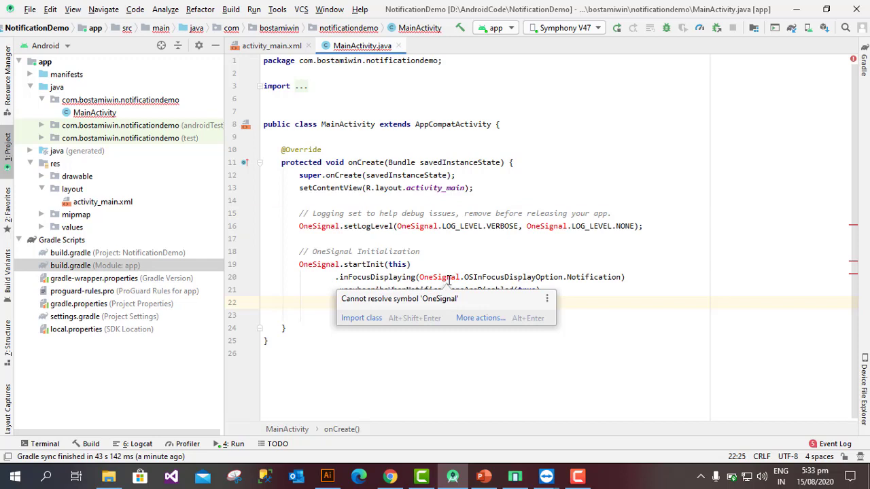
key(alt+Return)
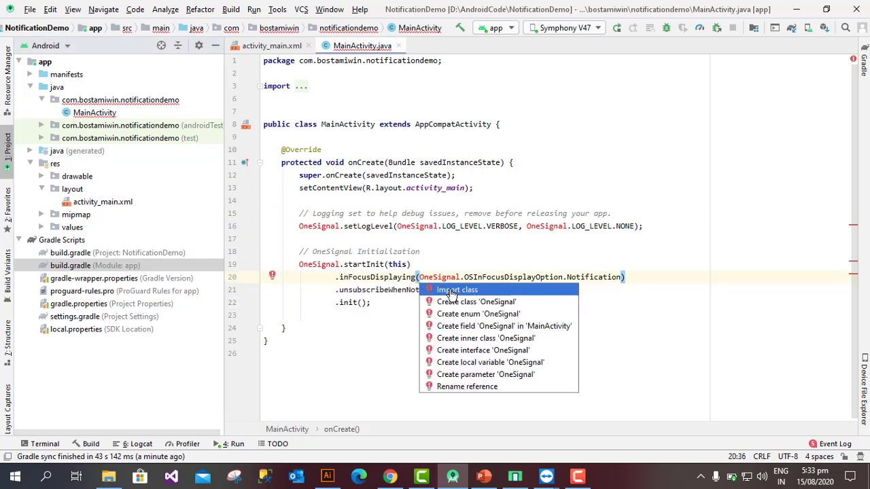
click(451, 291)
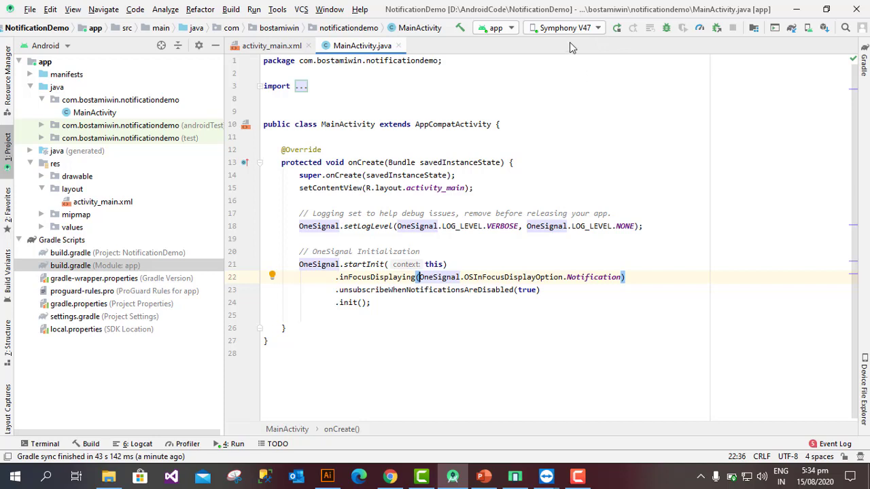
click(616, 28)
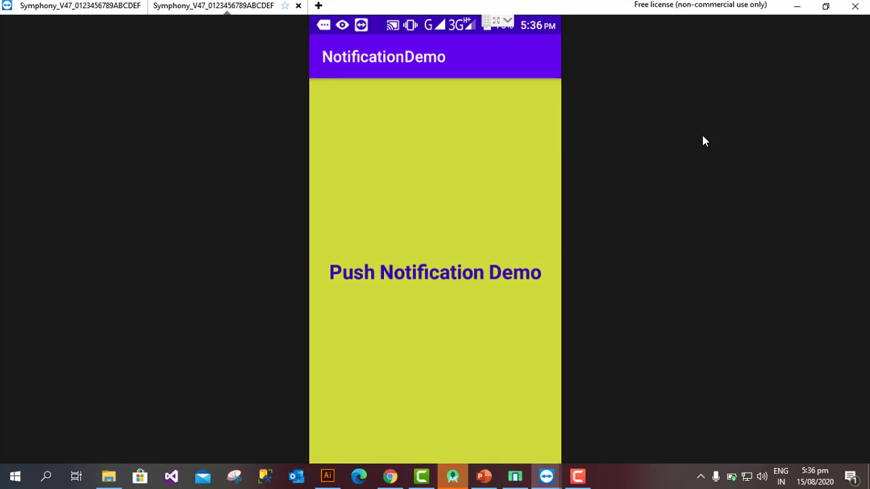
Step: Switch back to the PushNotificationDemo app settings in OneSignal in the browser
click(390, 477)
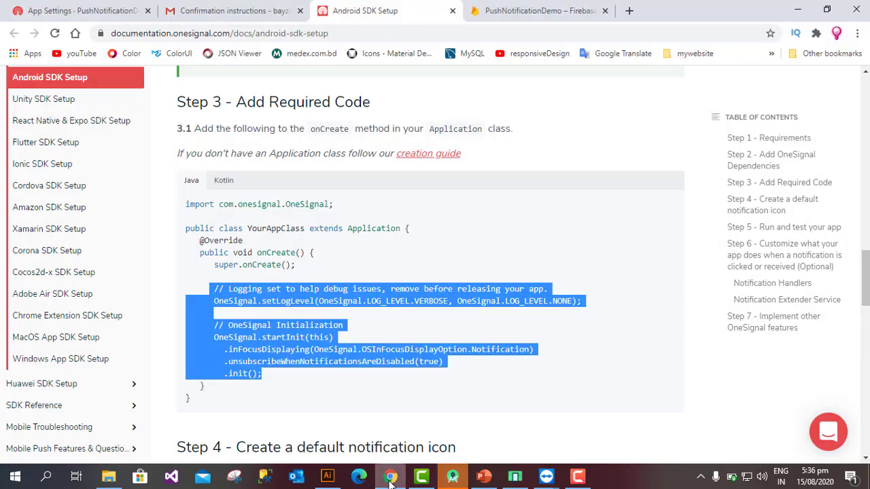
click(99, 10)
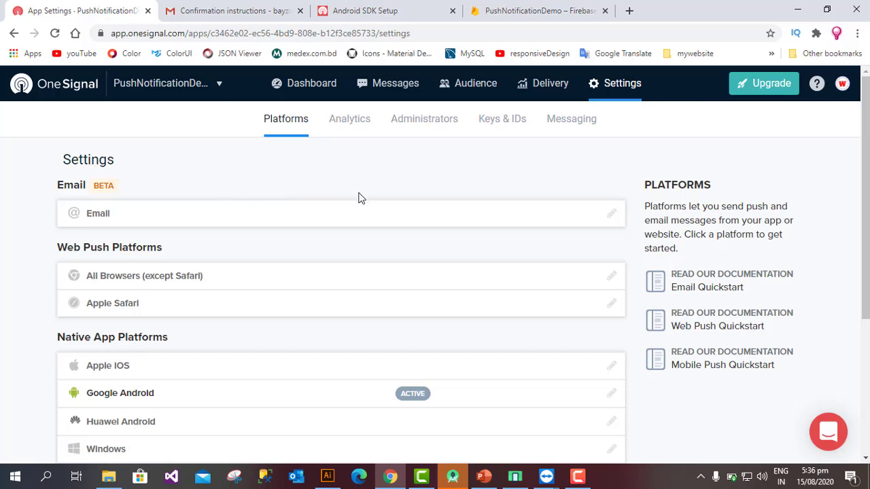